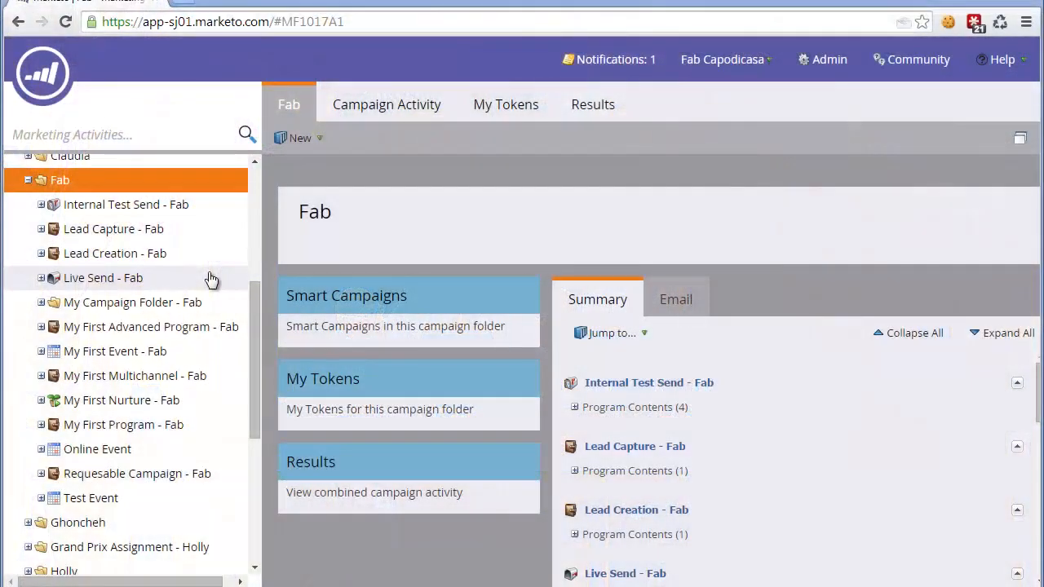
Step: Open the All Leads system smart list in the Default workspace of the Lead Database and display its leads
{"action": "left_click", "coordinate": [67, 92]}
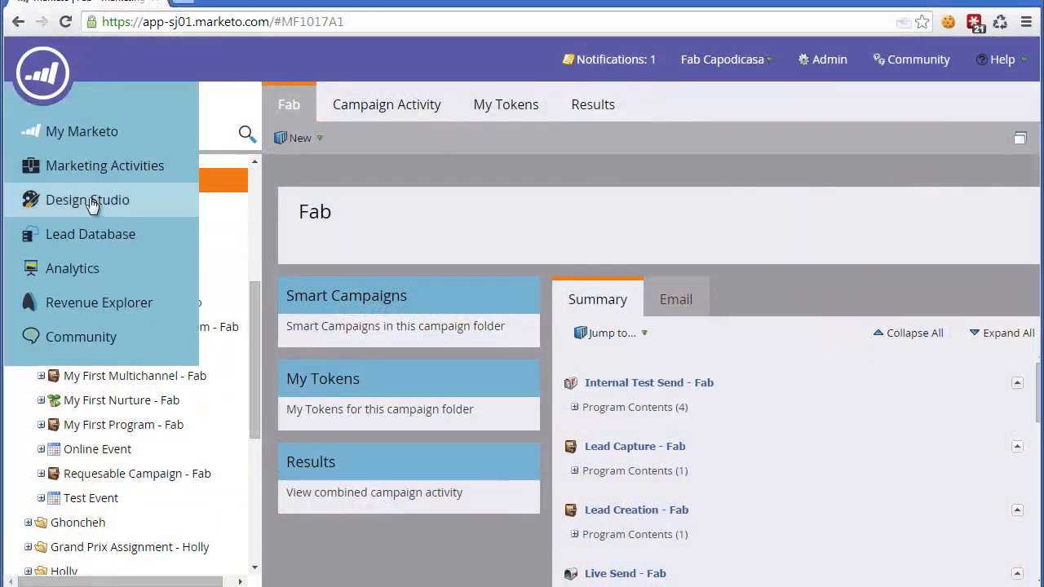
{"action": "left_click", "coordinate": [89, 236]}
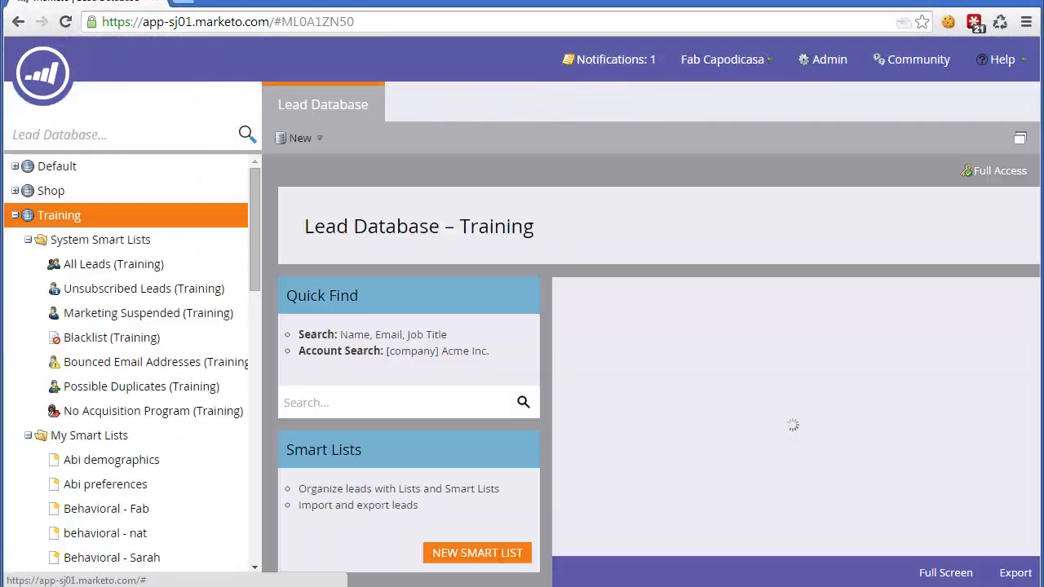
{"action": "left_click", "coordinate": [15, 216]}
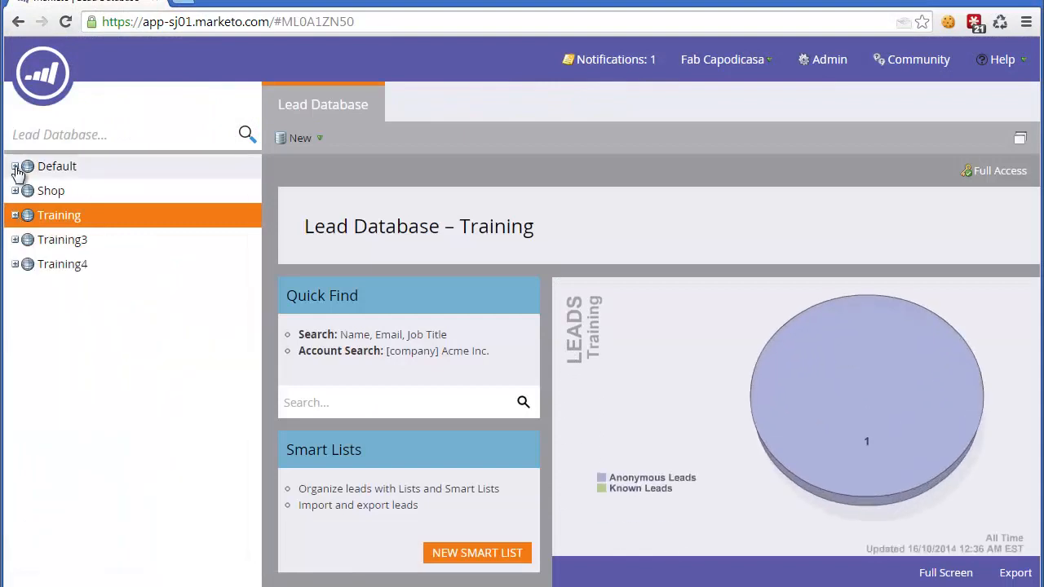
{"action": "left_click", "coordinate": [15, 167]}
{"action": "left_click", "coordinate": [57, 222]}
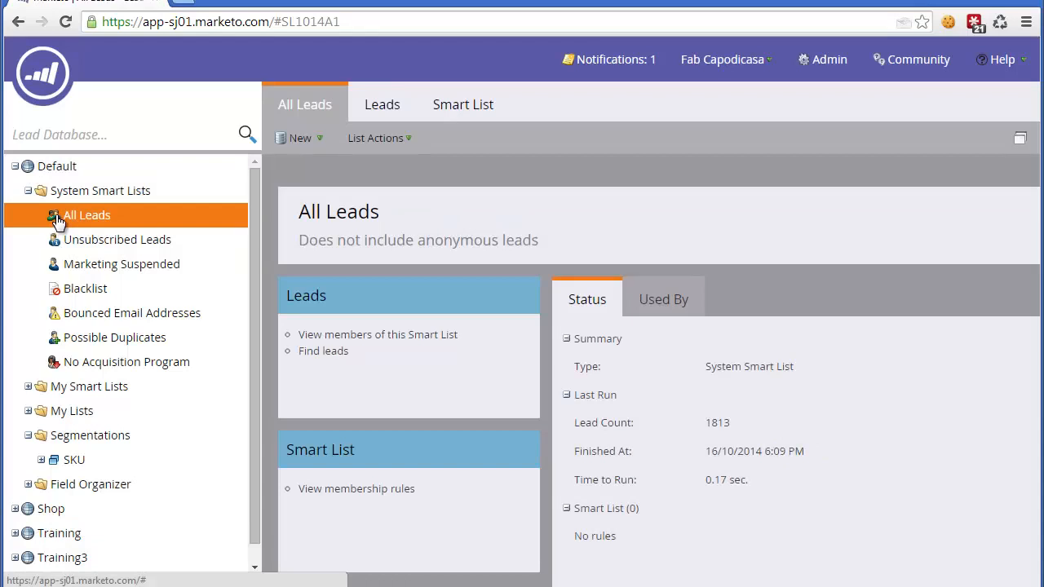
{"action": "left_click", "coordinate": [375, 110]}
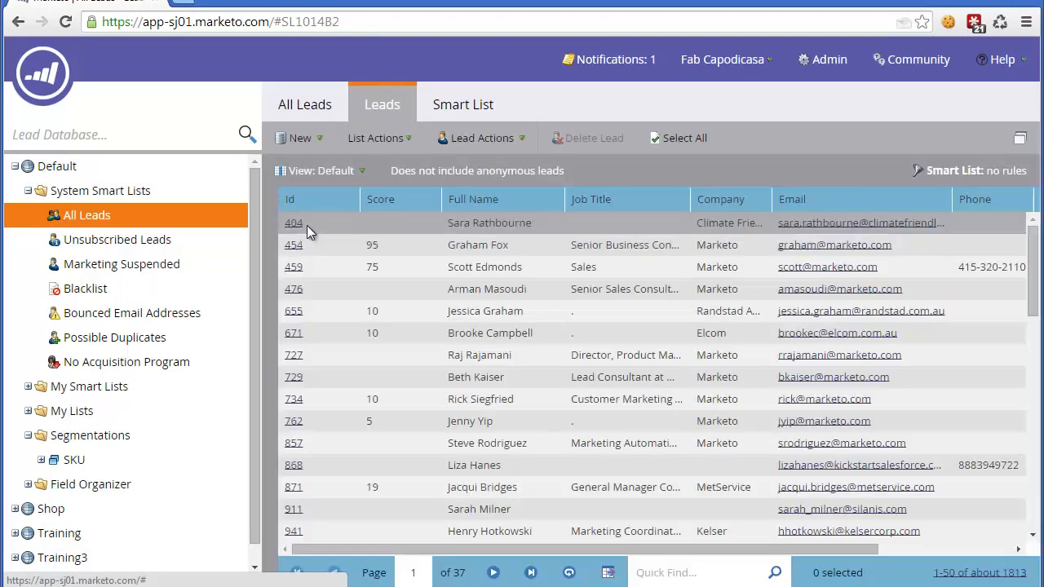
Step: Open the detail record of the first lead in the list, examine its Score field, and close the record
{"action": "left_click", "coordinate": [307, 225]}
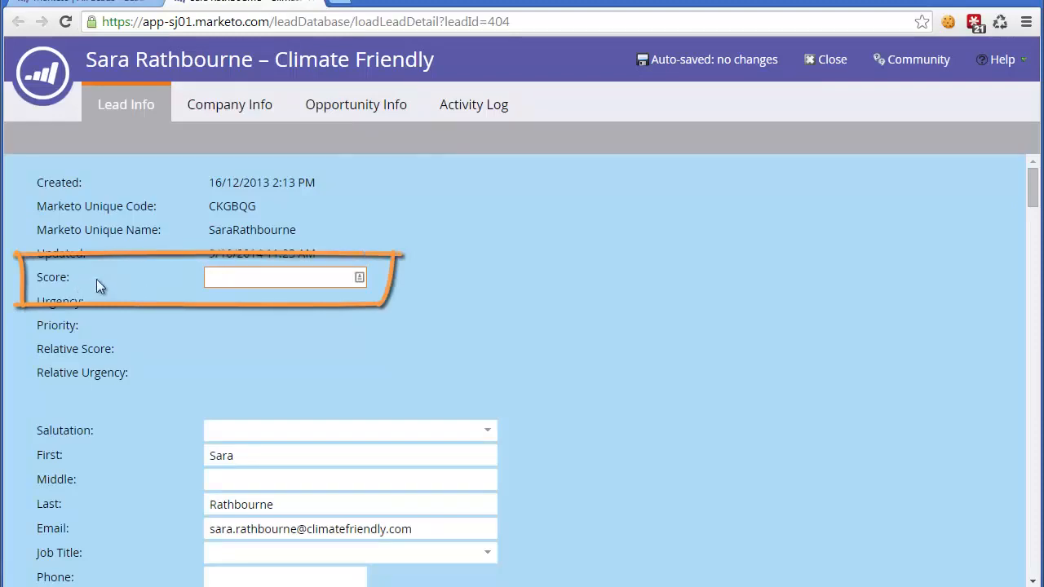
{"action": "left_click_drag", "start_coordinate": [96, 279], "coordinate": [202, 277]}
{"action": "left_click", "coordinate": [222, 276]}
{"action": "left_click_drag", "start_coordinate": [85, 275], "coordinate": [40, 278]}
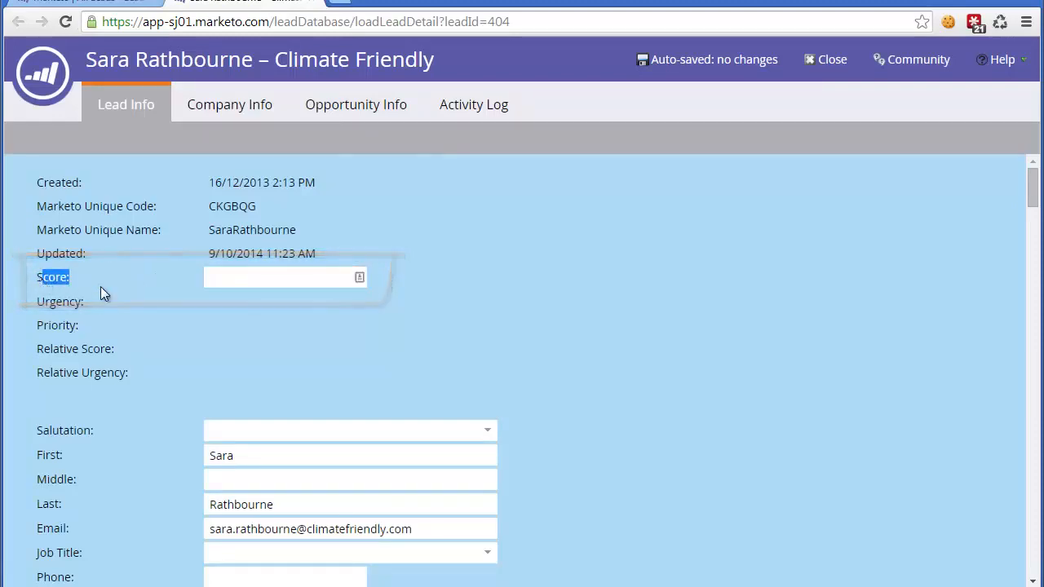
{"action": "left_click", "coordinate": [255, 302]}
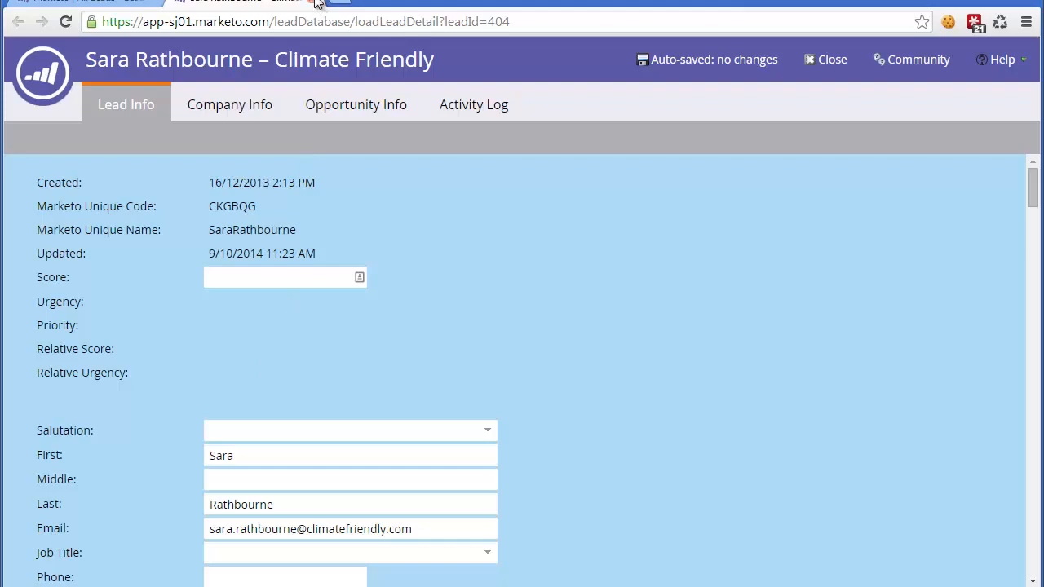
{"action": "left_click", "coordinate": [317, 3]}
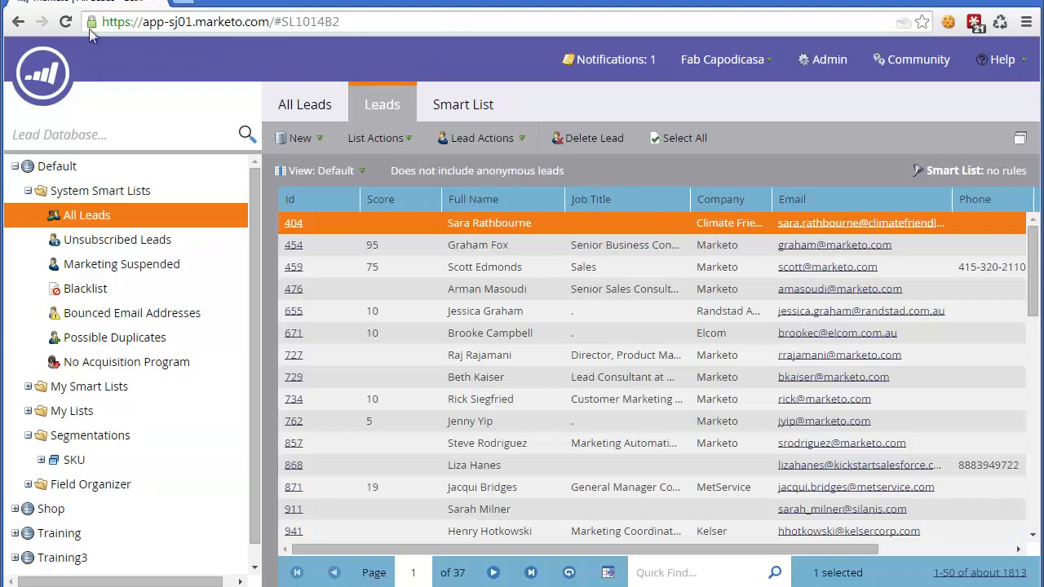
Step: Start a new program named "My FIrst Scoring" in the expanded folder of the Training workspace in Marketing Activities
{"action": "mouse_move", "coordinate": [57, 102]}
{"action": "left_click", "coordinate": [77, 166]}
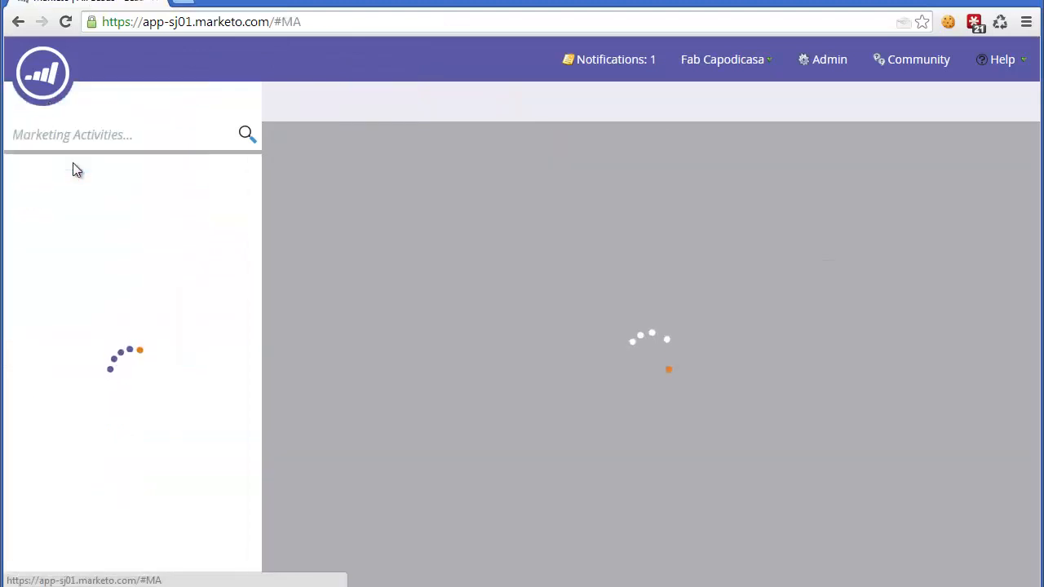
{"action": "left_click", "coordinate": [14, 166]}
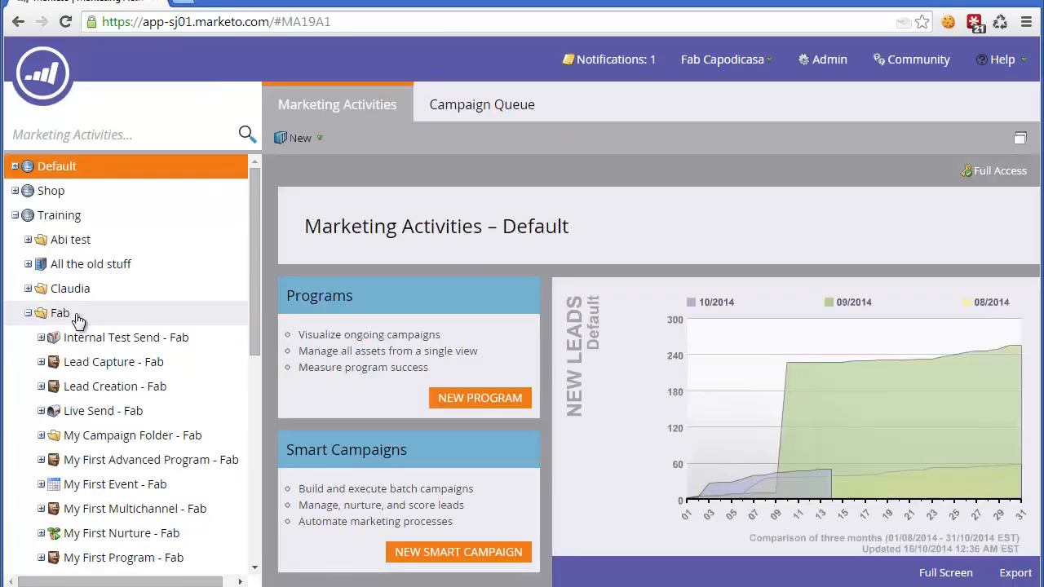
{"action": "right_click", "coordinate": [75, 313]}
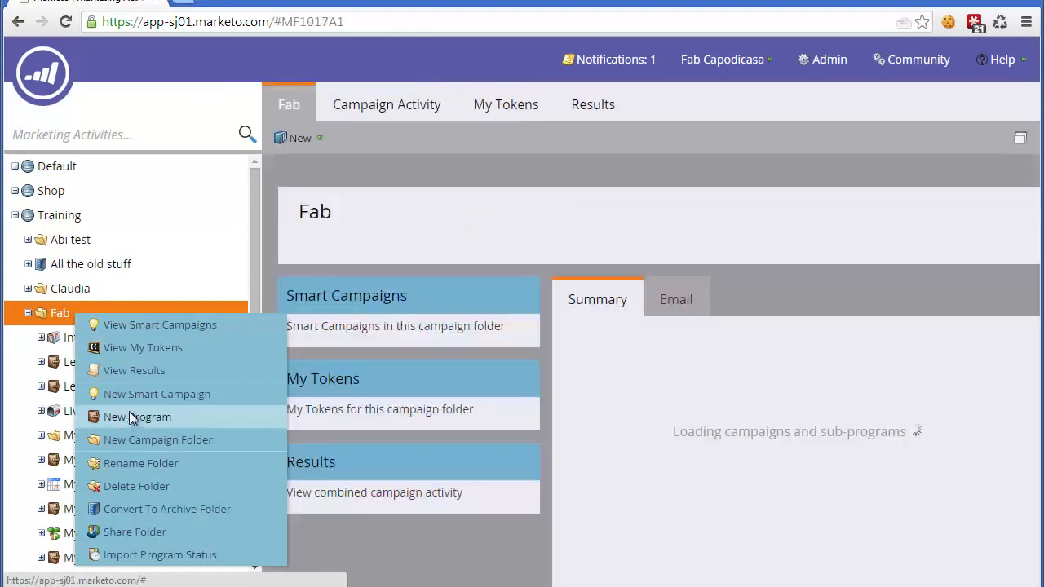
{"action": "left_click", "coordinate": [133, 419]}
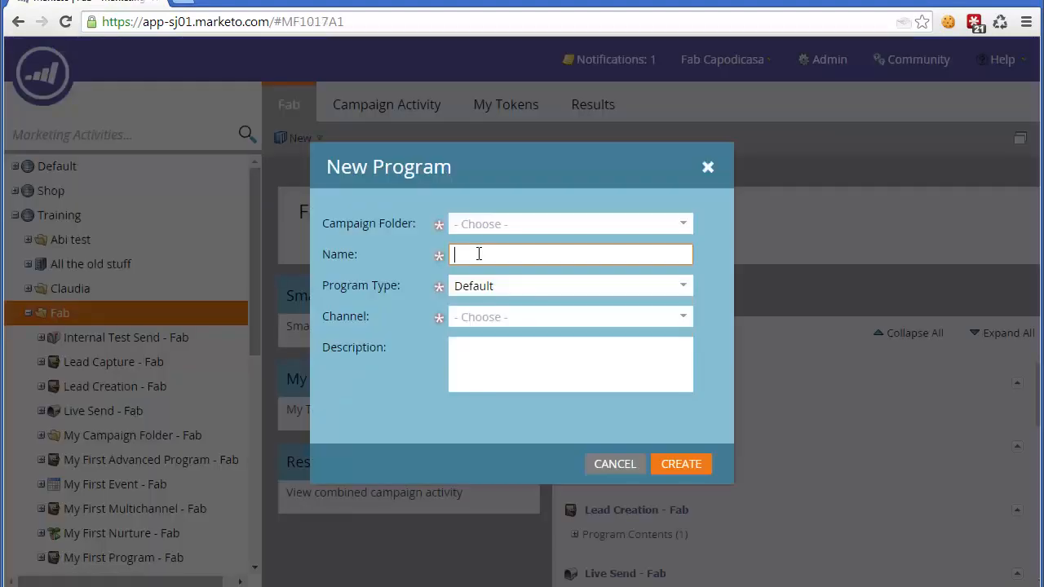
{"action": "type", "text": "My E"}
{"action": "type", "text": "irst "}
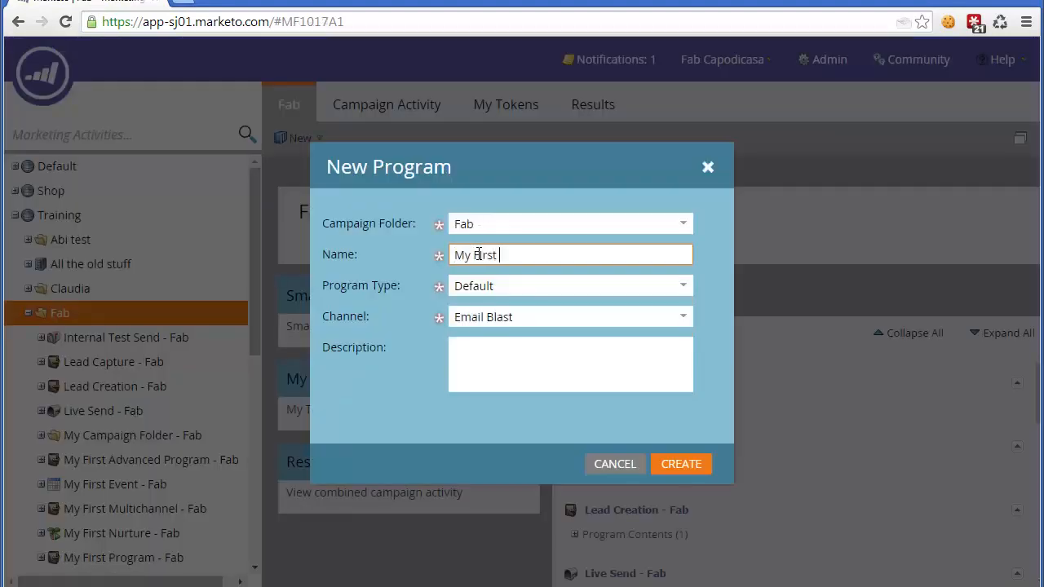
{"action": "type", "text": "Scoring"}
Step: Keep the program type as Default, set the channel to Operational, and create the program
{"action": "left_click", "coordinate": [536, 286]}
{"action": "left_click", "coordinate": [536, 296]}
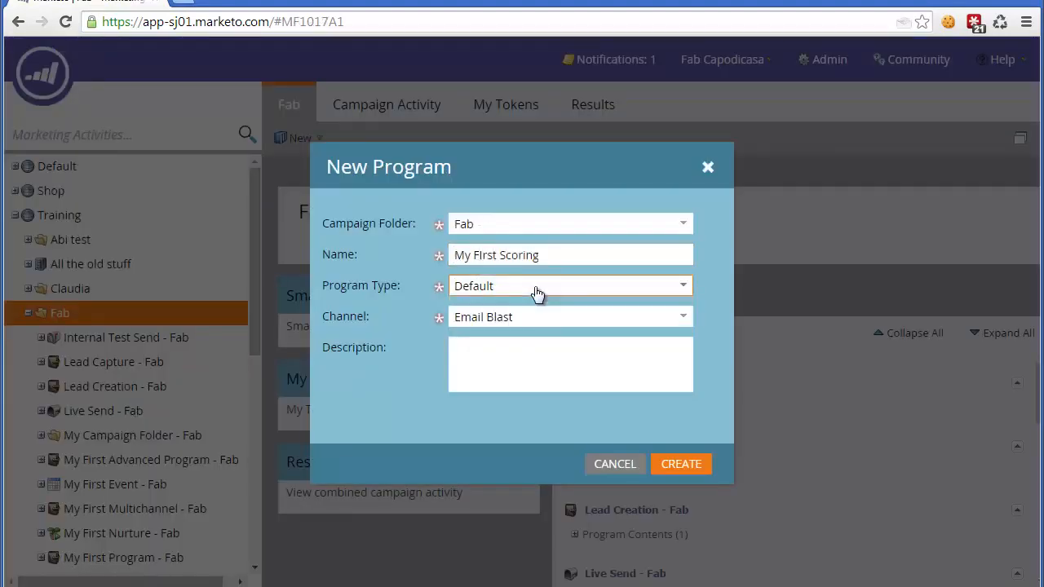
{"action": "left_click", "coordinate": [685, 320]}
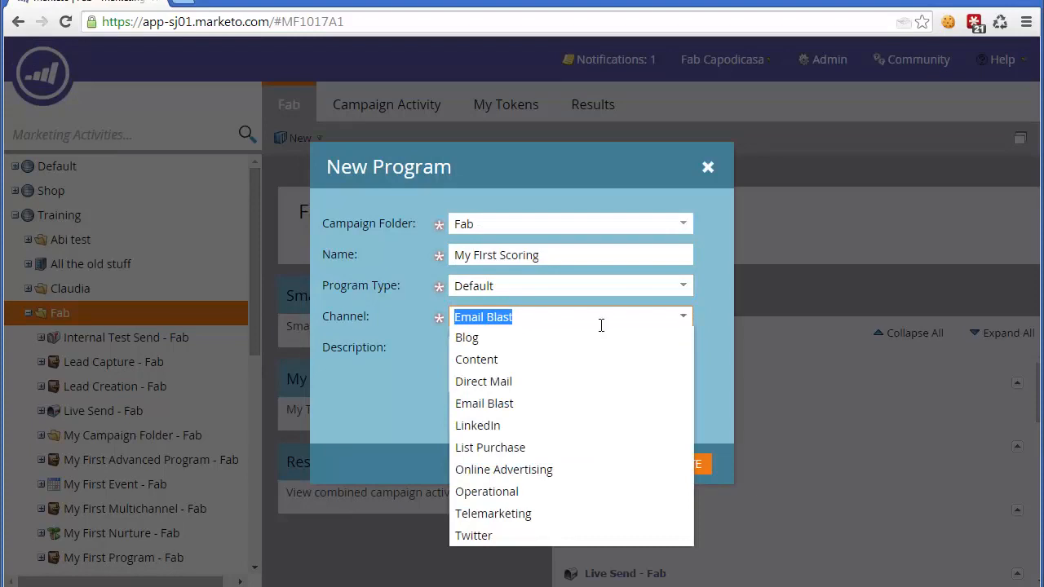
{"action": "left_click", "coordinate": [504, 493]}
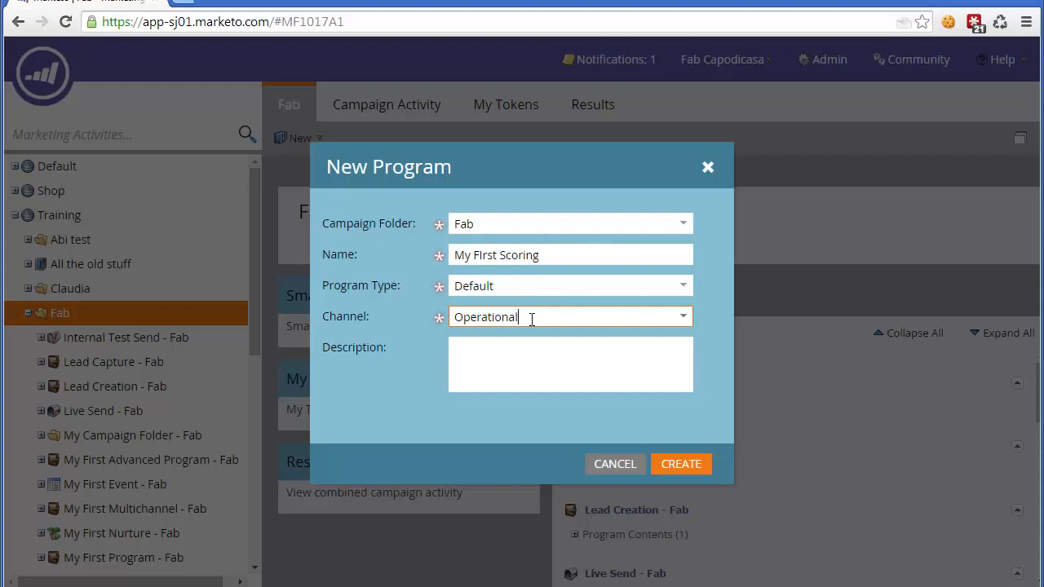
{"action": "left_click", "coordinate": [669, 465]}
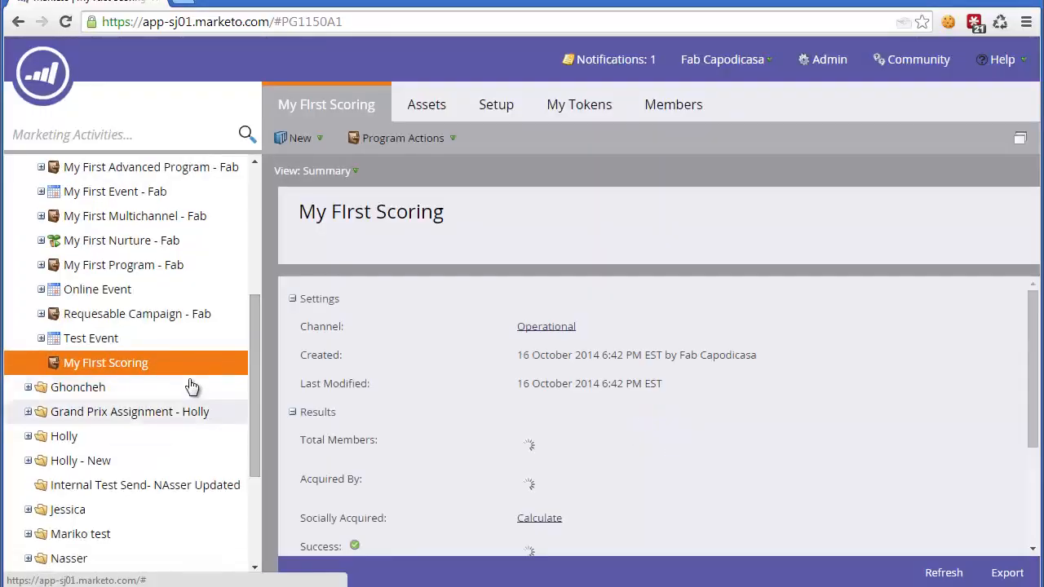
Step: Create a new smart campaign named "Adjust Score" in the My FIrst Scoring program
{"action": "right_click", "coordinate": [184, 361]}
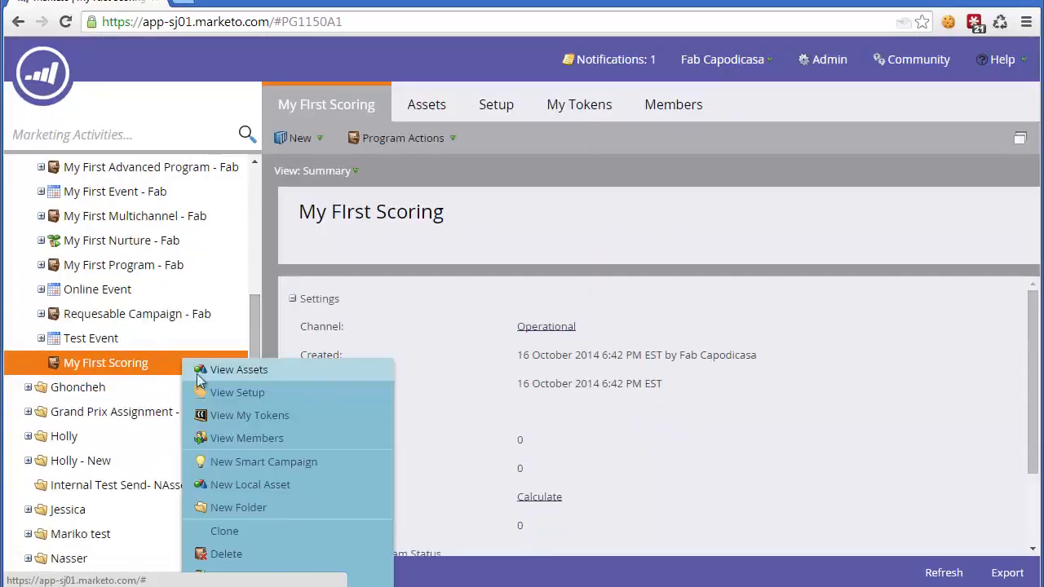
{"action": "left_click", "coordinate": [230, 461]}
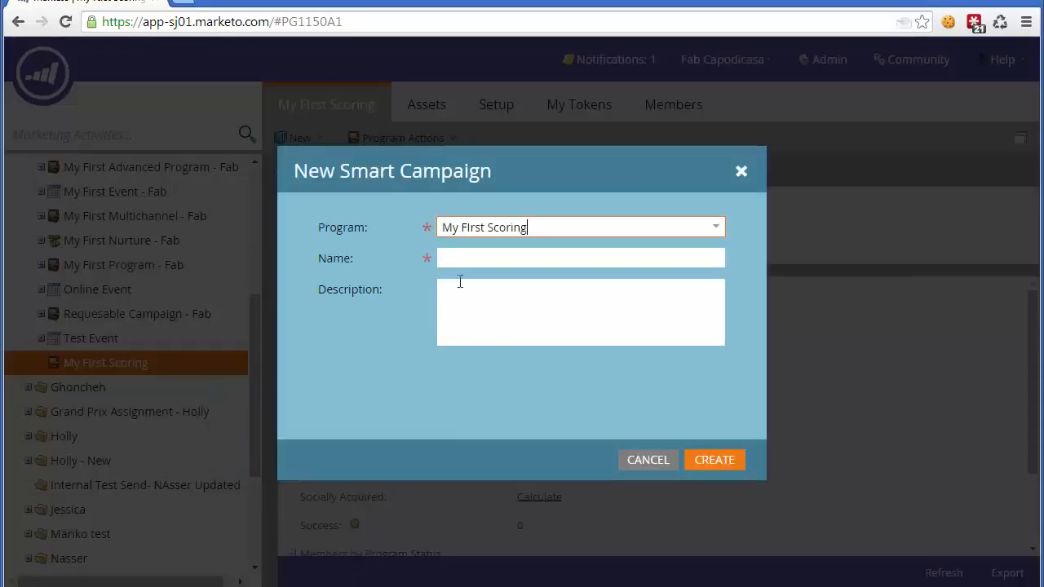
{"action": "left_click", "coordinate": [460, 259]}
{"action": "type", "text": "Adjust Score"}
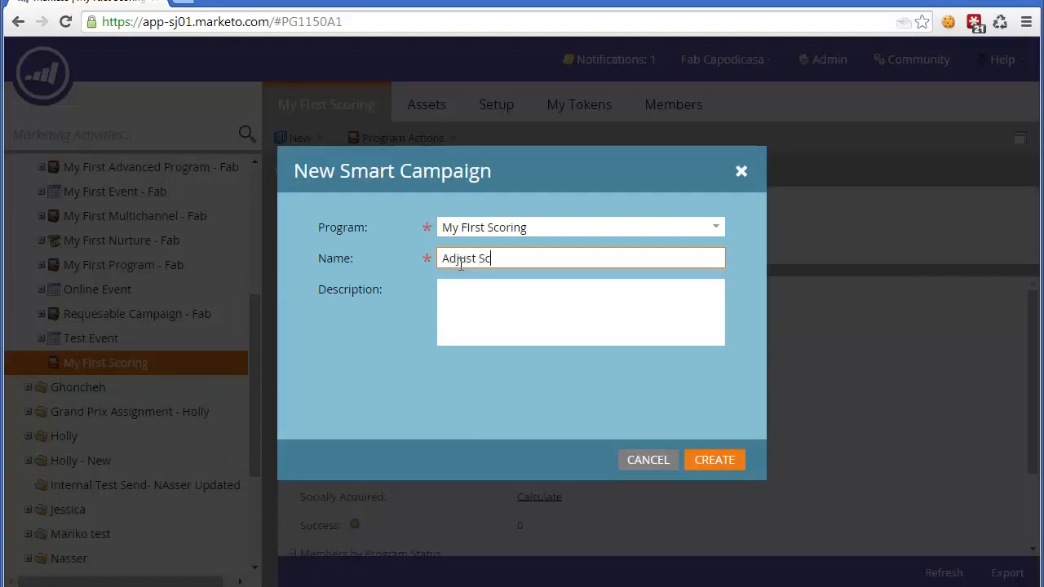
{"action": "left_click", "coordinate": [704, 464]}
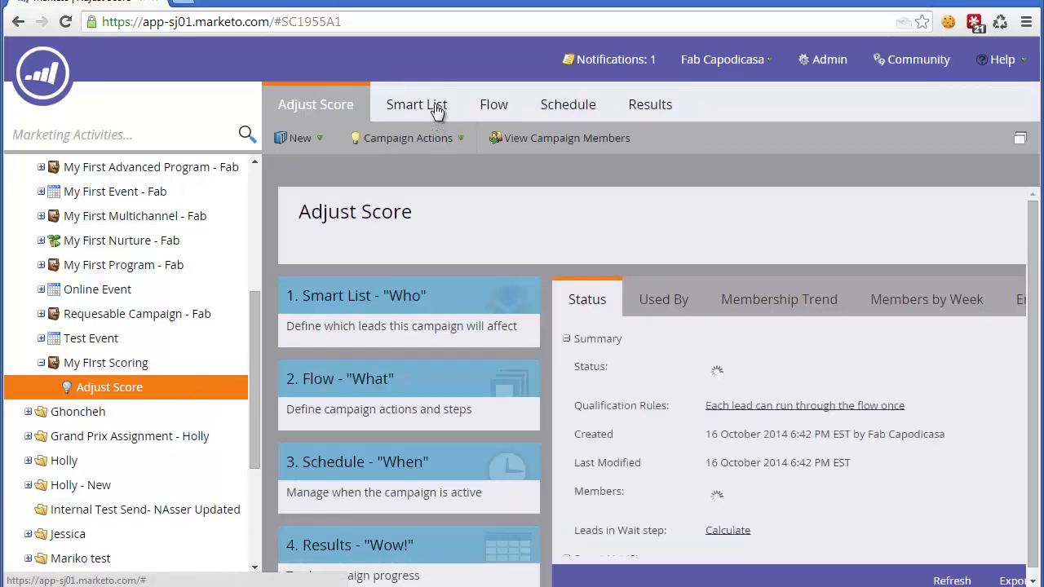
Step: Add a Lead is Created trigger to the campaign's smart list and give it a Form Name constraint
{"action": "left_click", "coordinate": [433, 104]}
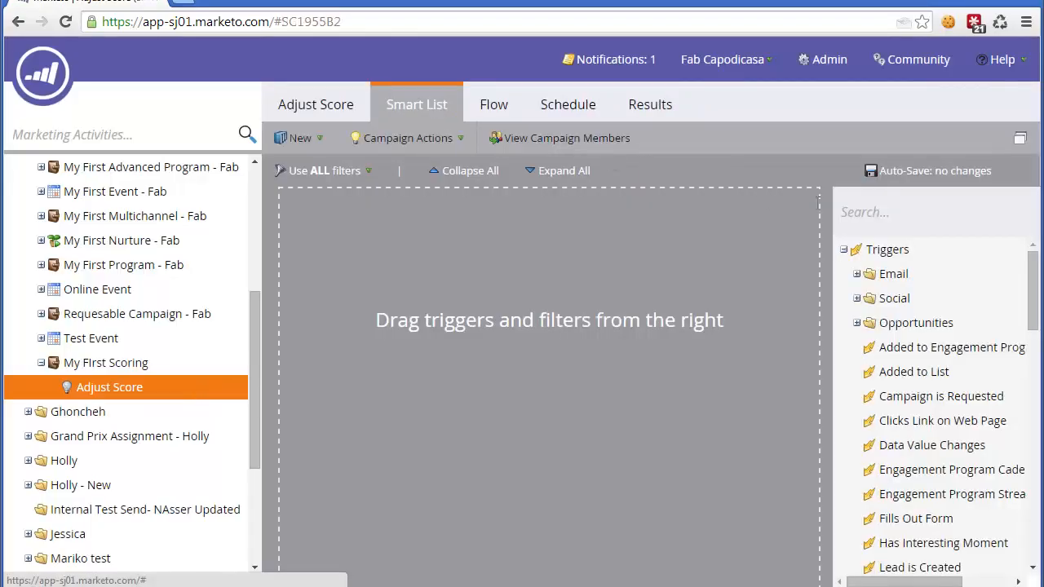
{"action": "left_click", "coordinate": [872, 207]}
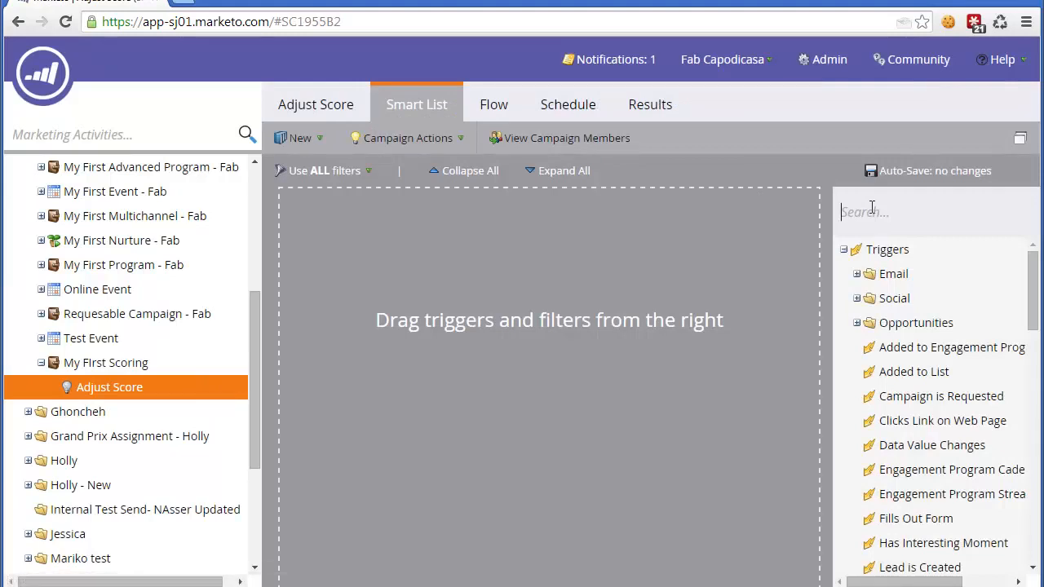
{"action": "type", "text": "lead"}
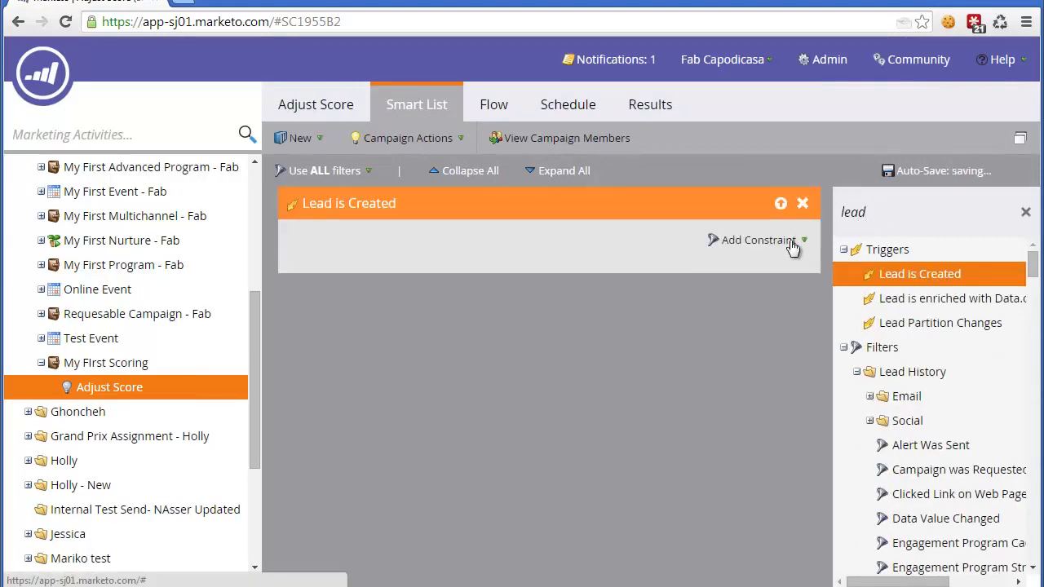
{"action": "left_click", "coordinate": [789, 240]}
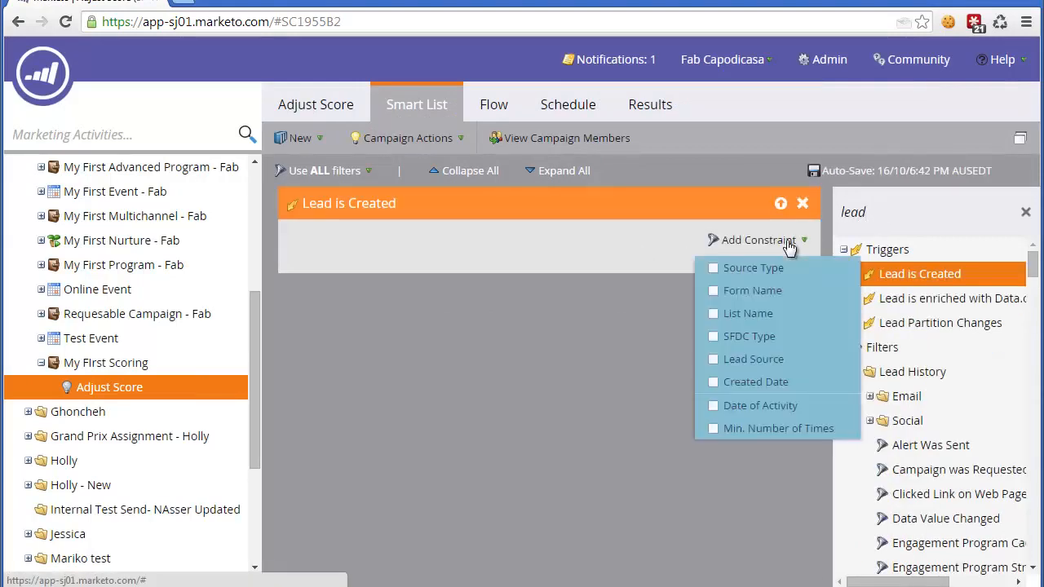
{"action": "left_click", "coordinate": [714, 292]}
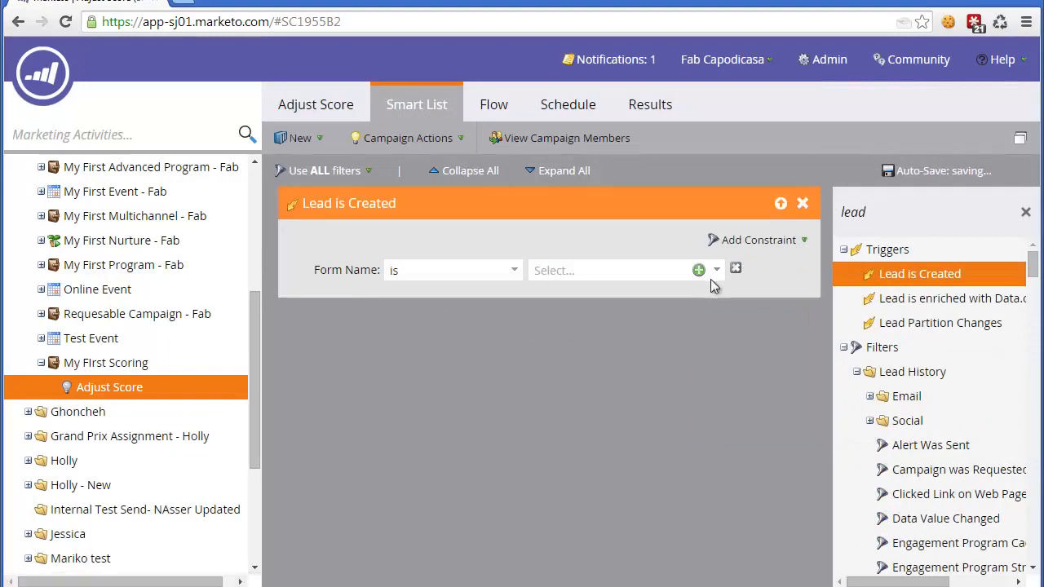
Step: Add a Change Score action to the campaign's flow with Lead Score as the score name
{"action": "left_click", "coordinate": [506, 114]}
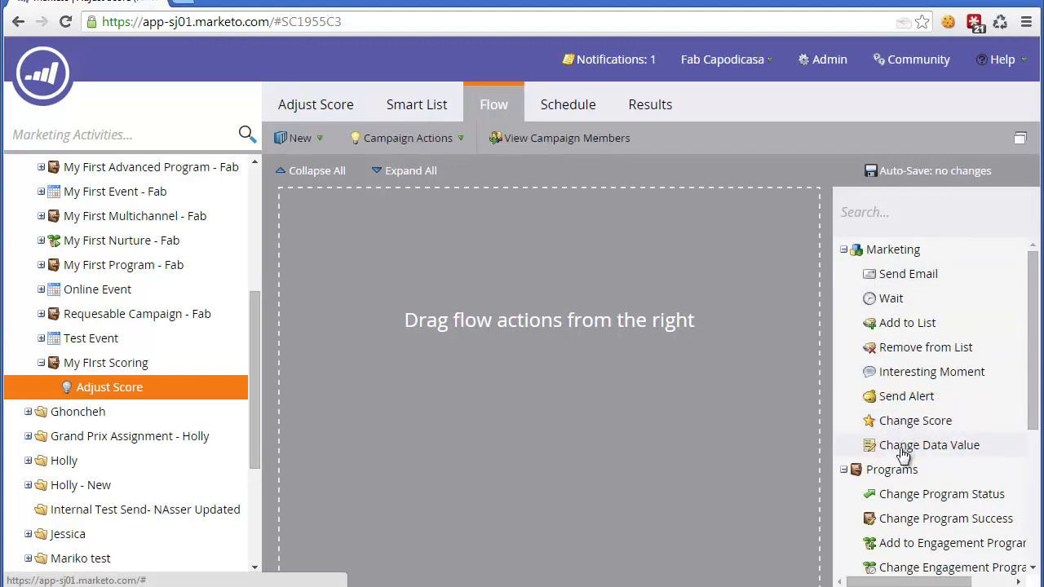
{"action": "left_click_drag", "start_coordinate": [907, 426], "coordinate": [602, 298]}
{"action": "left_click", "coordinate": [517, 274]}
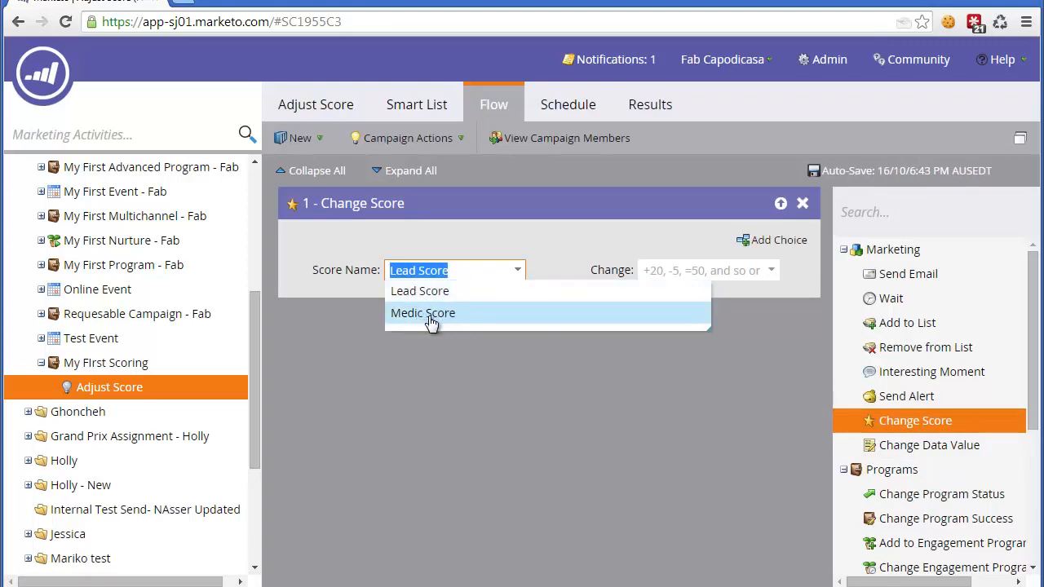
{"action": "left_click", "coordinate": [431, 292]}
{"action": "left_click", "coordinate": [449, 242]}
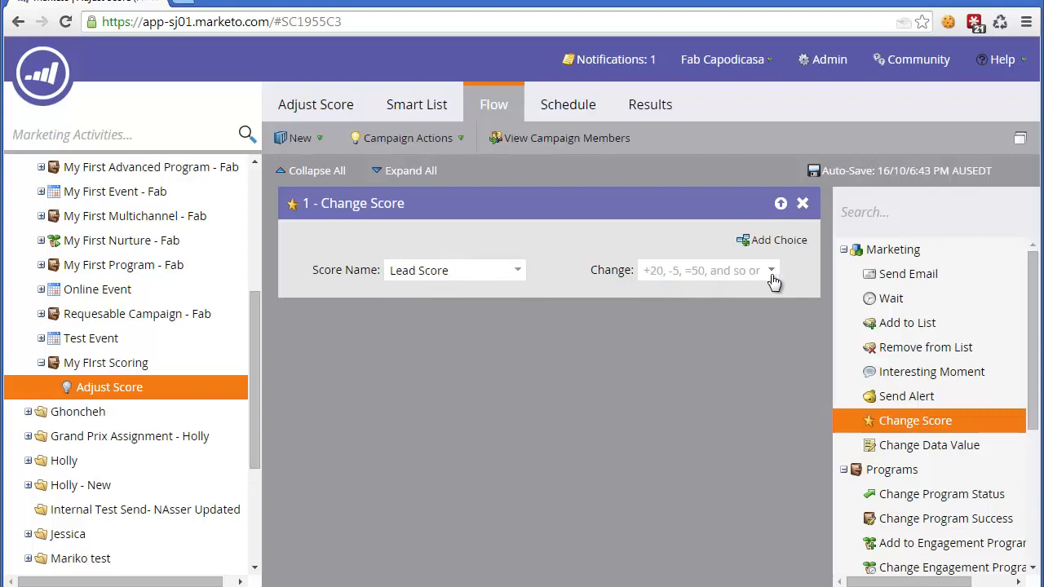
Step: Set the Change value of the Change Score action to +1
{"action": "left_click", "coordinate": [695, 271]}
{"action": "type", "text": "+"}
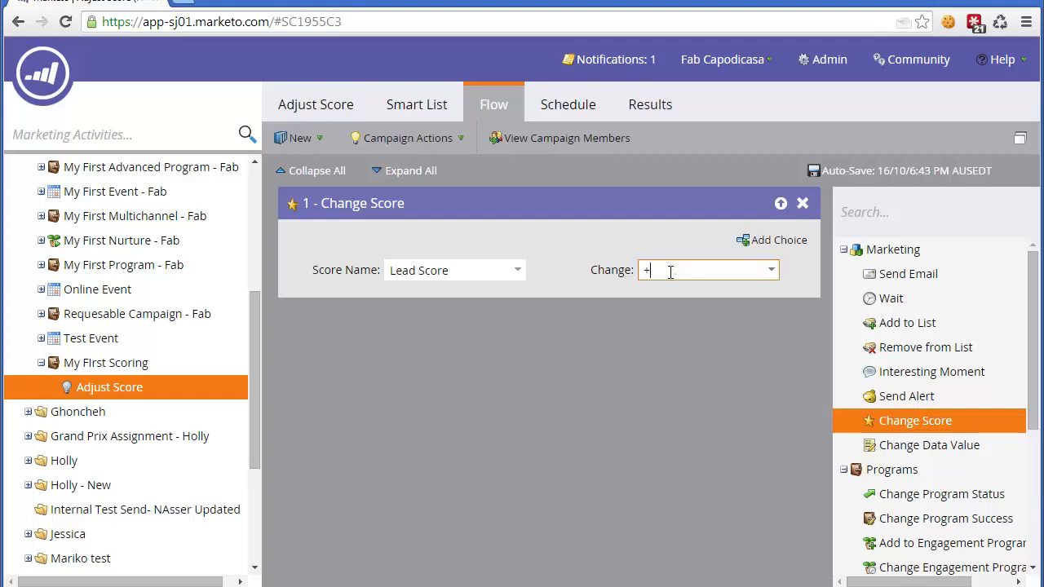
{"action": "type", "text": "1"}
{"action": "left_click", "coordinate": [669, 241]}
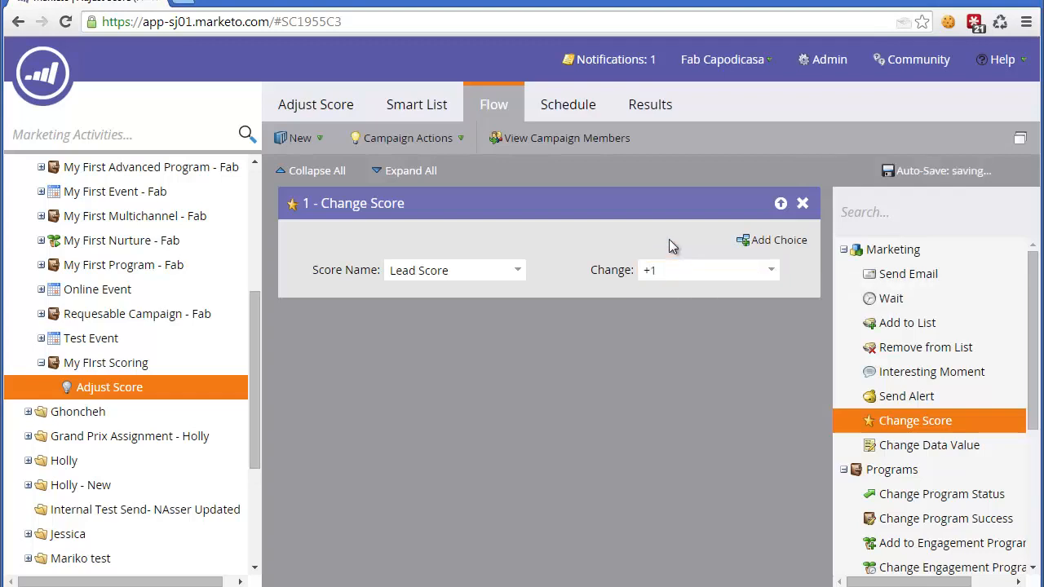
Step: Set the Change value of the Change Score action to +5
{"action": "left_click", "coordinate": [669, 276]}
{"action": "key", "text": "BackSpace"}
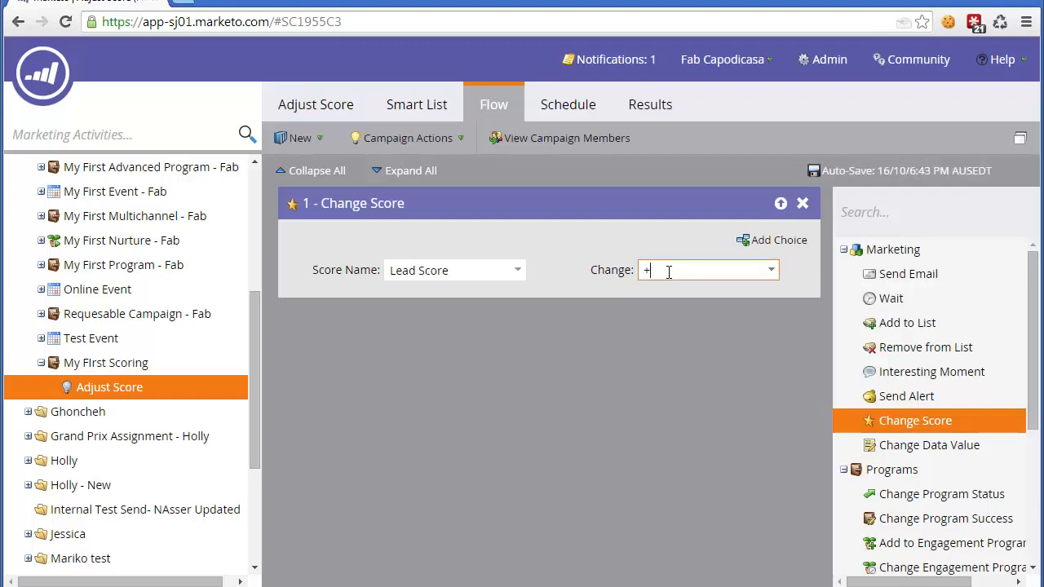
{"action": "type", "text": "5"}
{"action": "left_click", "coordinate": [663, 237]}
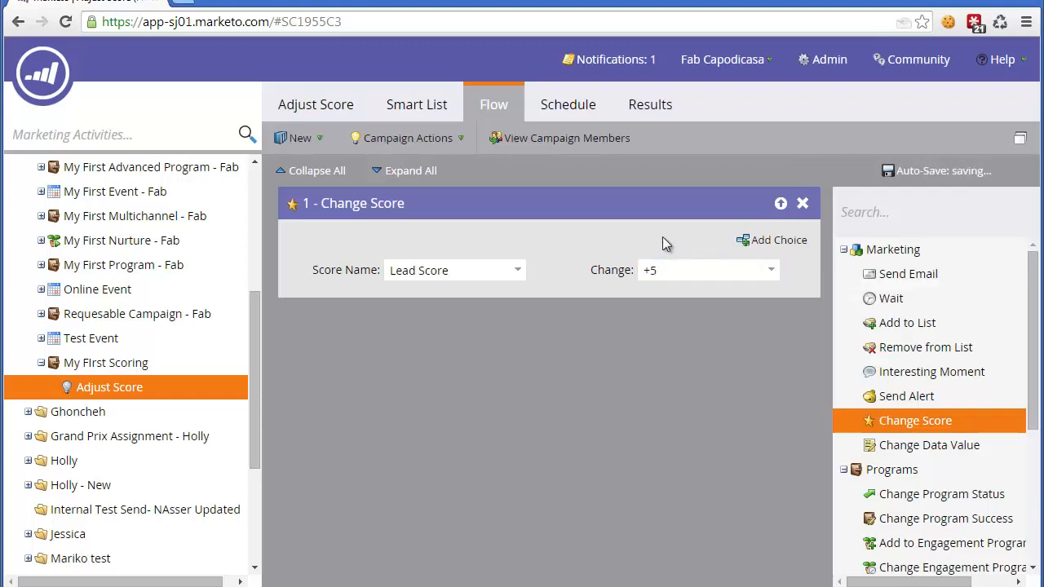
Step: Try +1 as the lead score change and restore the value to +5
{"action": "left_click", "coordinate": [662, 271]}
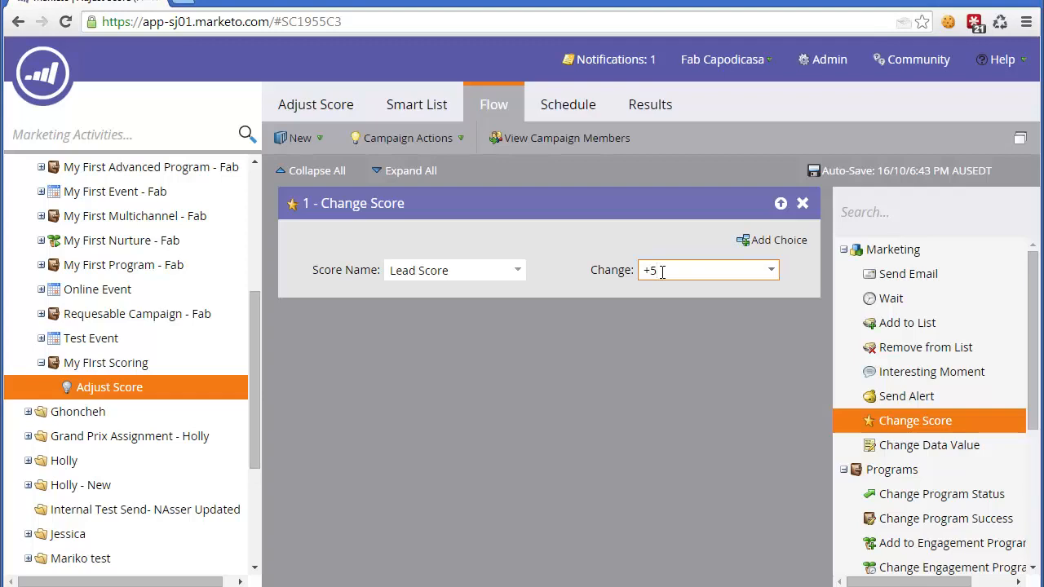
{"action": "key", "text": "BackSpace"}
{"action": "type", "text": "5"}
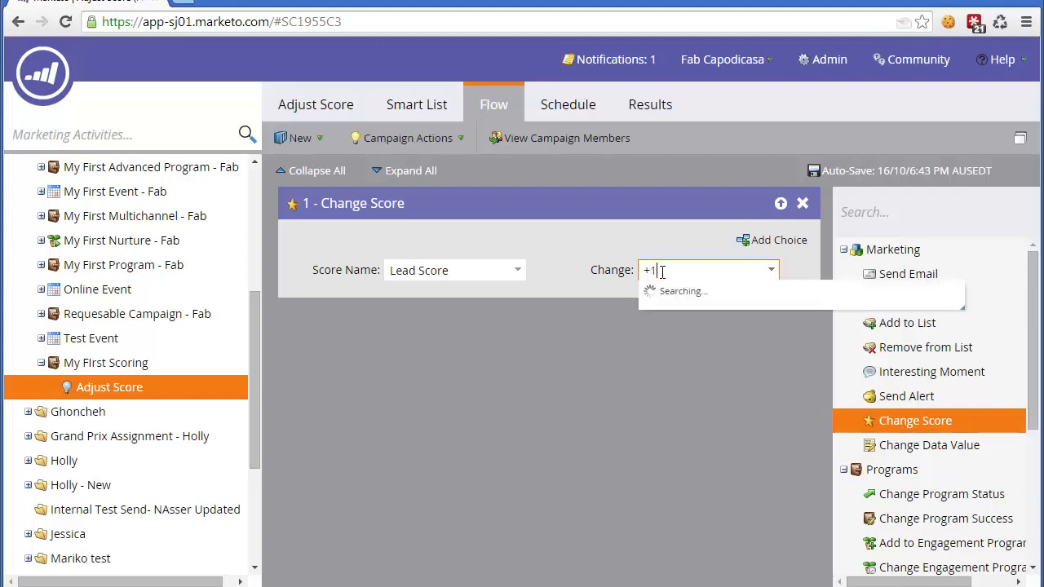
{"action": "key", "text": "BackSpace"}
{"action": "type", "text": "5"}
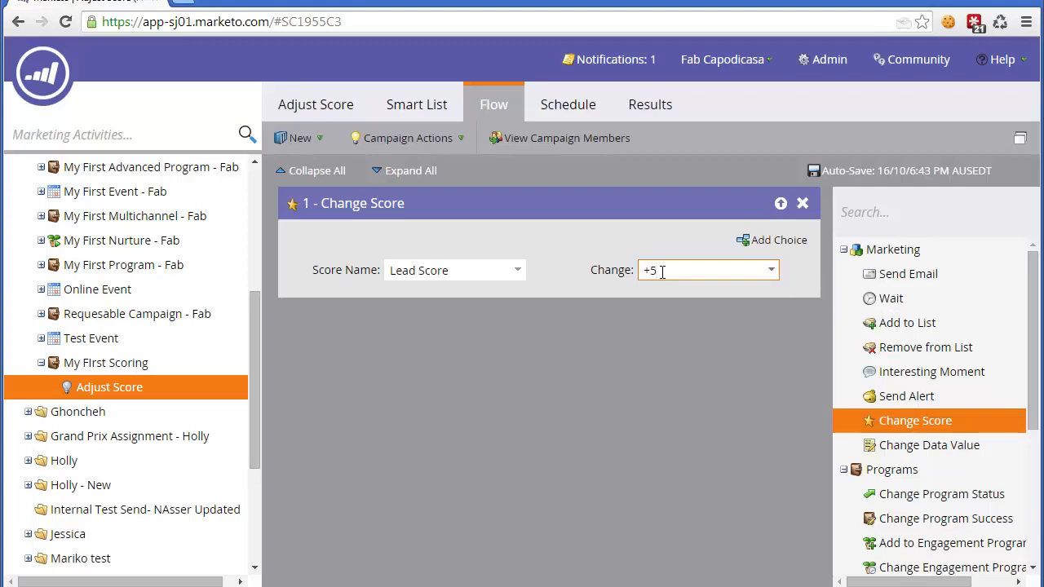
Step: Try =0 as the Change value of the Change Score action
{"action": "key", "text": "BackSpace"}
{"action": "key", "text": "BackSpace"}
{"action": "type", "text": "=6"}
{"action": "key", "text": "BackSpace"}
{"action": "type", "text": "0"}
Step: Set the Change value of the Change Score action to -10
{"action": "key", "text": "BackSpace"}
{"action": "key", "text": "BackSpace"}
{"action": "type", "text": "-5"}
{"action": "key", "text": "BackSpace"}
{"action": "type", "text": "1"}
Step: Find the inactivity filters with "not" and add the Not Clicked Link in Email filter to the campaign's smart list
{"action": "left_click", "coordinate": [387, 104]}
{"action": "double_click", "coordinate": [902, 211]}
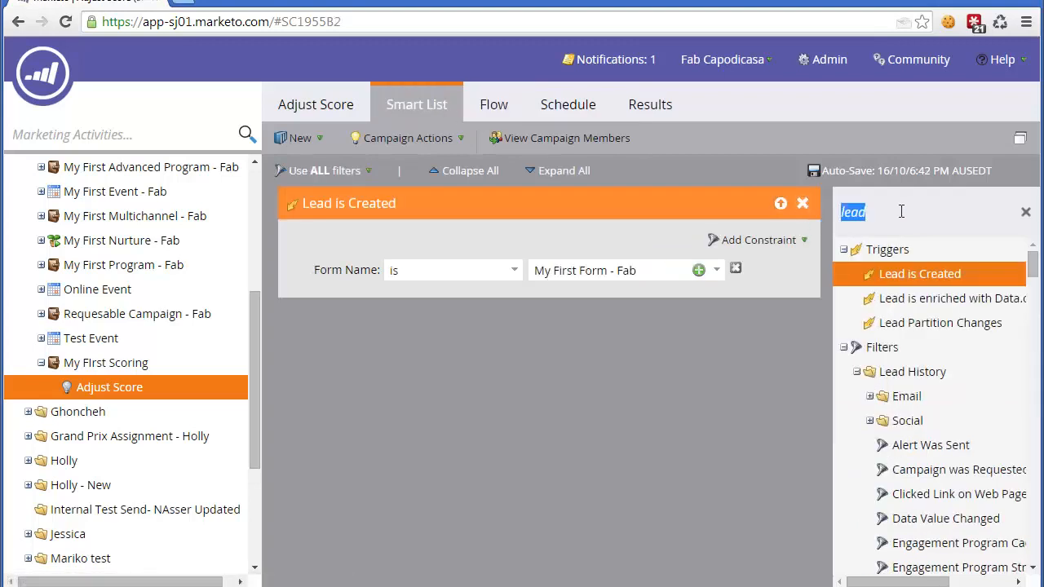
{"action": "type", "text": "not"}
{"action": "scroll", "coordinate": [939, 474], "scroll_direction": "down", "scroll_amount": 2}
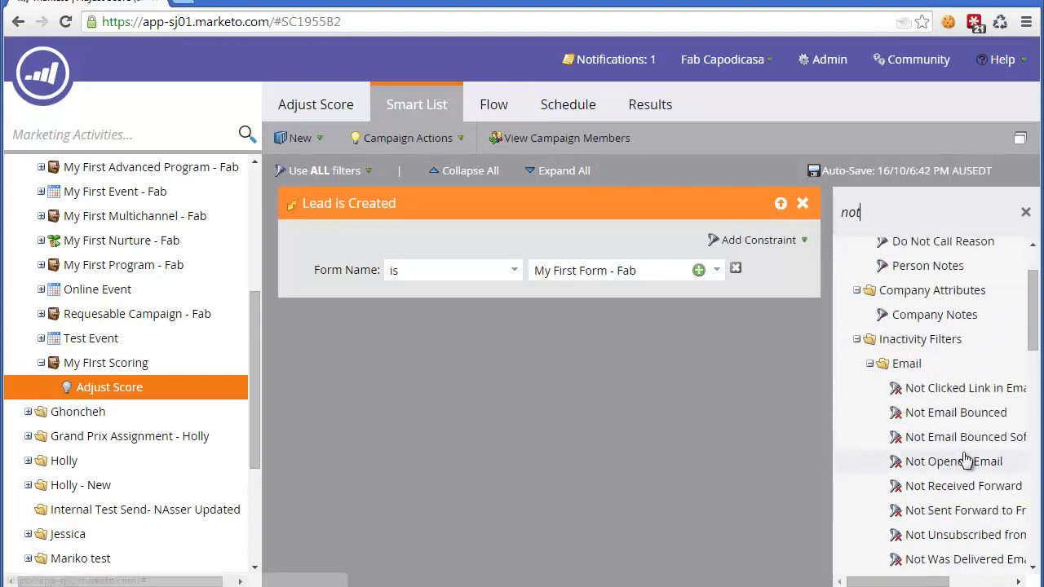
{"action": "left_click_drag", "start_coordinate": [954, 402], "coordinate": [526, 333]}
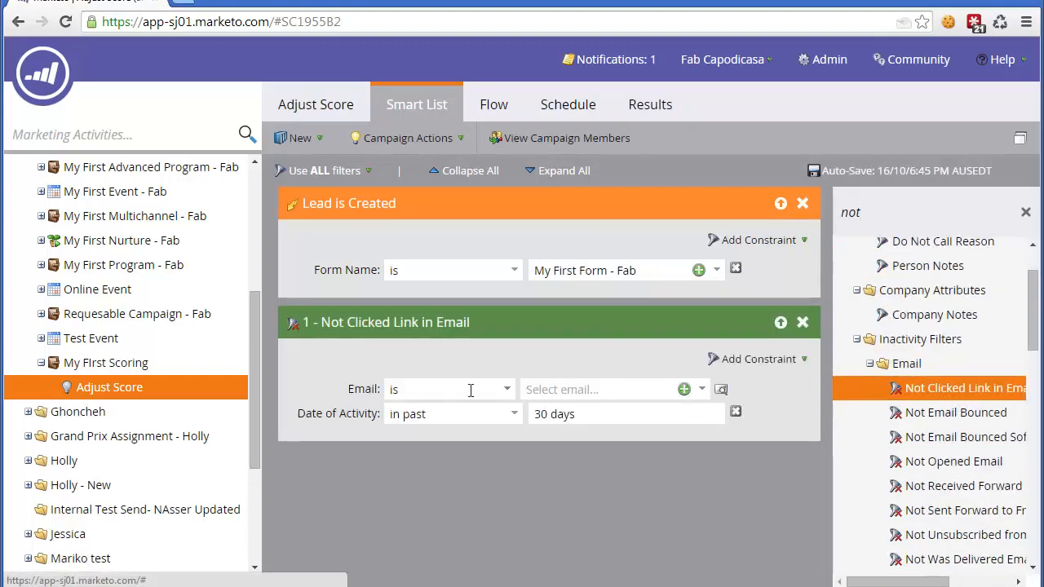
Step: Set the Email condition of the Not Clicked Link in Email filter to "is any" and remove the Lead is Created trigger
{"action": "left_click", "coordinate": [507, 390]}
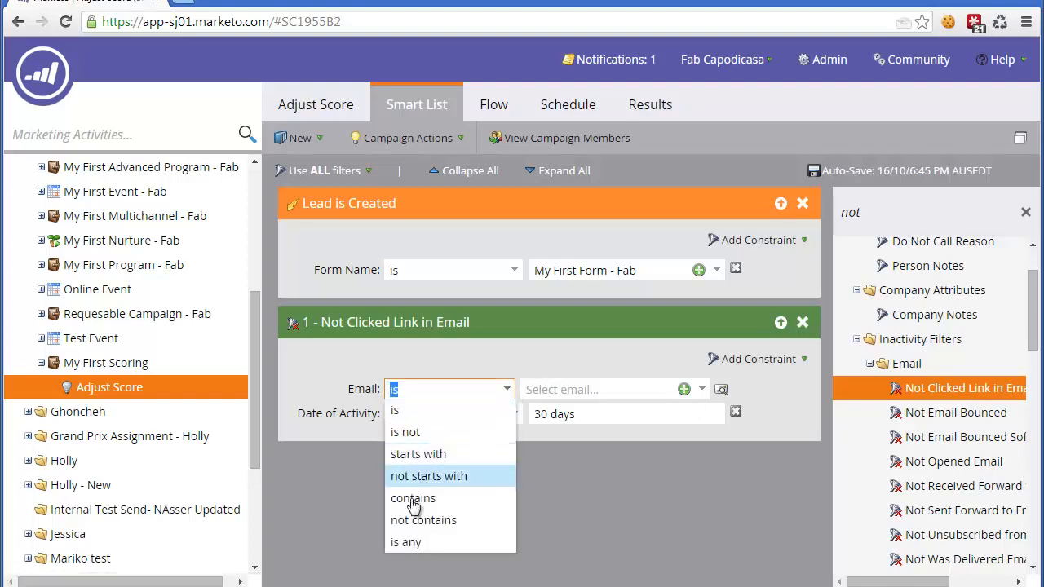
{"action": "left_click", "coordinate": [399, 542]}
{"action": "left_click", "coordinate": [605, 412]}
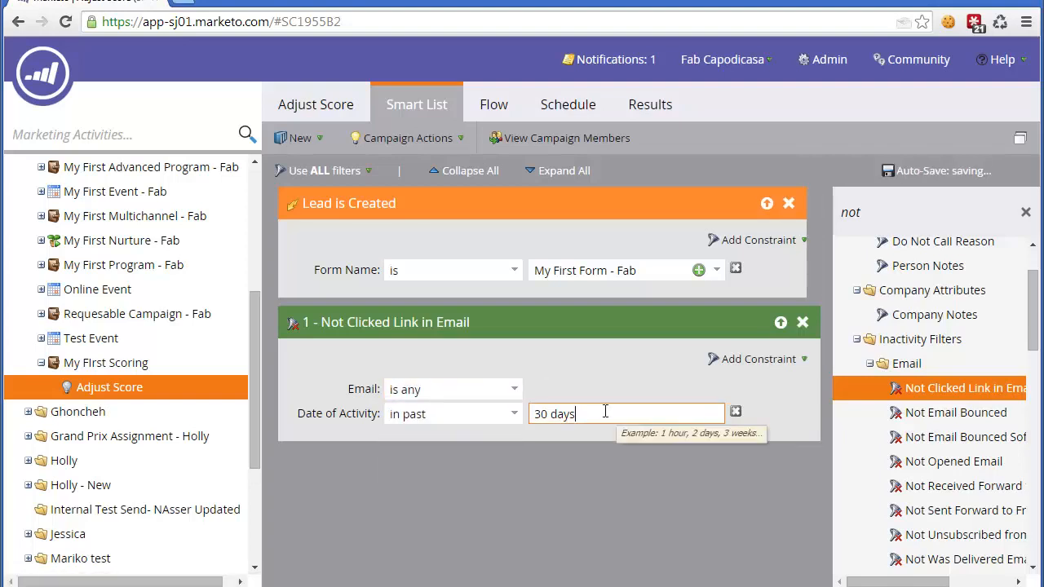
{"action": "left_click", "coordinate": [789, 203]}
{"action": "left_click", "coordinate": [678, 395]}
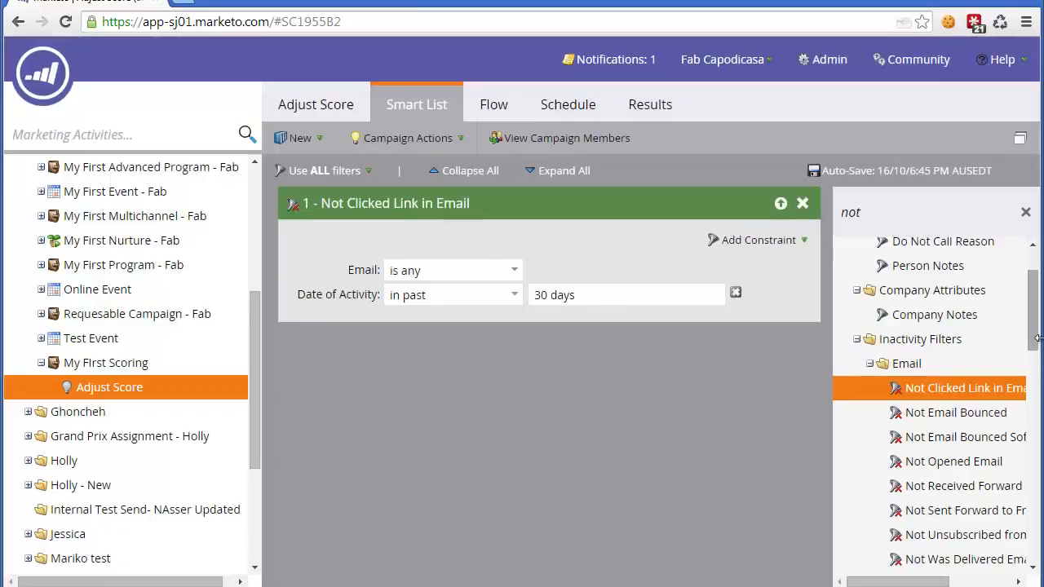
Step: Review the inactivity filter's Date of Activity range in the smart list and the Change value in the flow
{"action": "mouse_move", "coordinate": [1037, 338]}
{"action": "left_mouse_down"}
{"action": "mouse_move", "coordinate": [1033, 557]}
{"action": "mouse_move", "coordinate": [1035, 334]}
{"action": "mouse_move", "coordinate": [1034, 408]}
{"action": "mouse_move", "coordinate": [1034, 351]}
{"action": "left_mouse_up"}
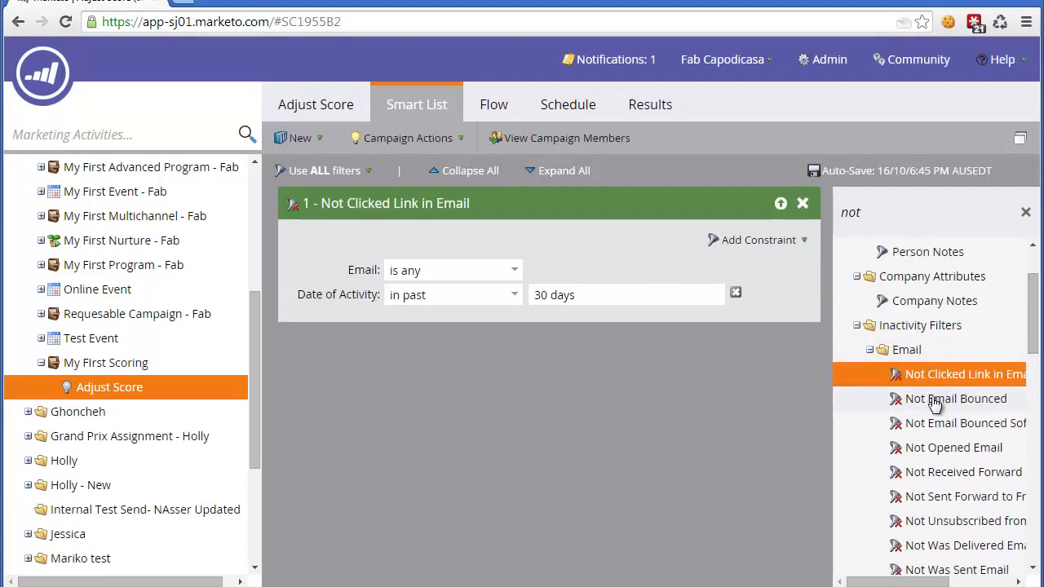
{"action": "left_click", "coordinate": [449, 296]}
{"action": "left_click", "coordinate": [592, 294]}
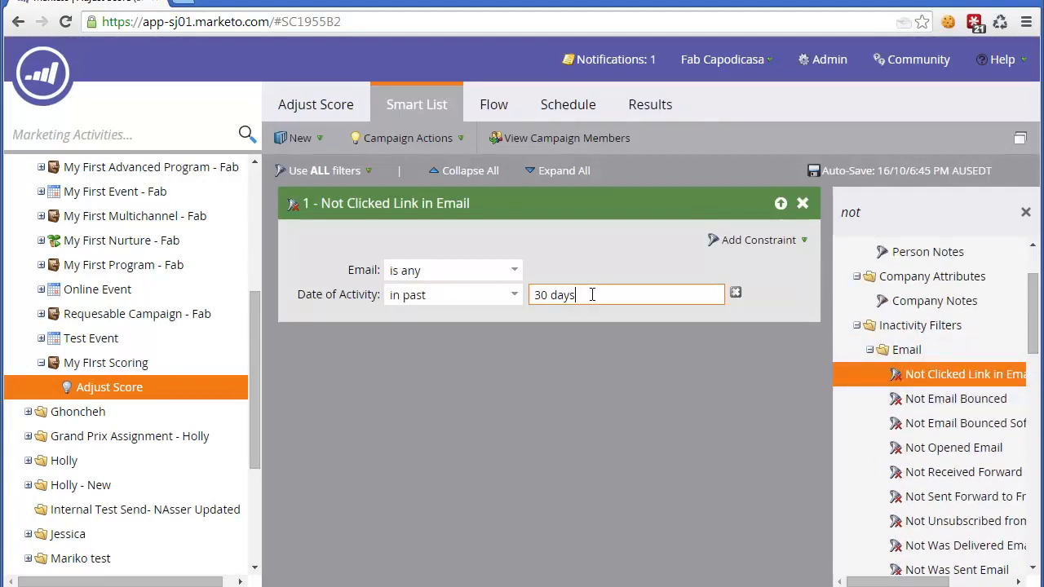
{"action": "left_click", "coordinate": [493, 106]}
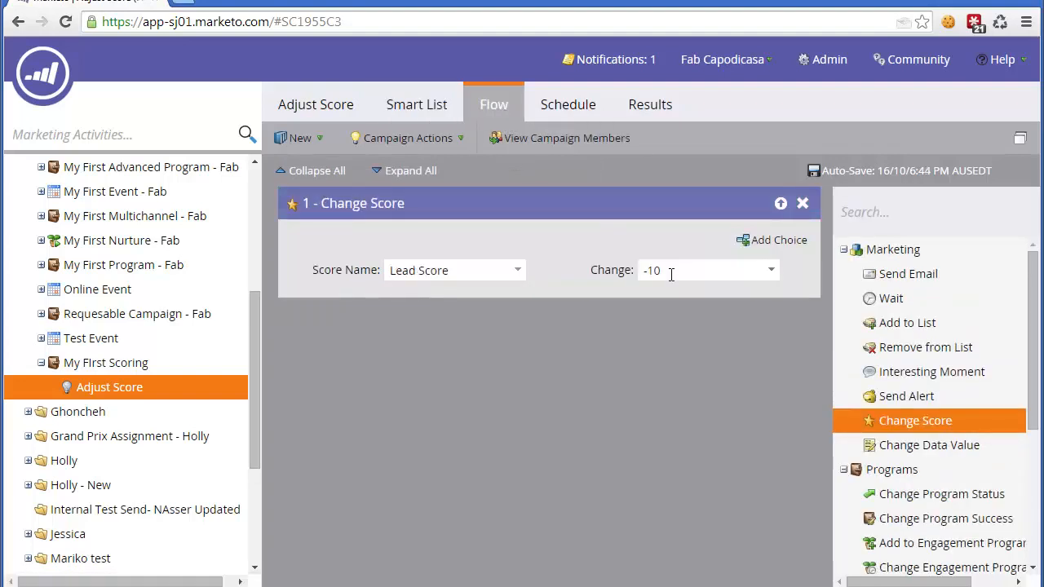
{"action": "left_click", "coordinate": [671, 274]}
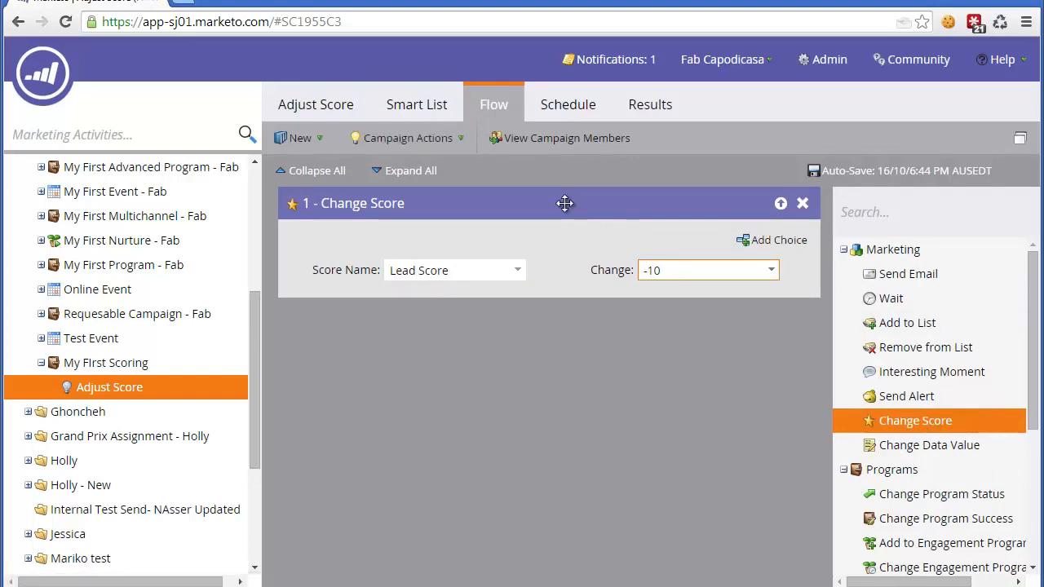
{"action": "left_click", "coordinate": [430, 111]}
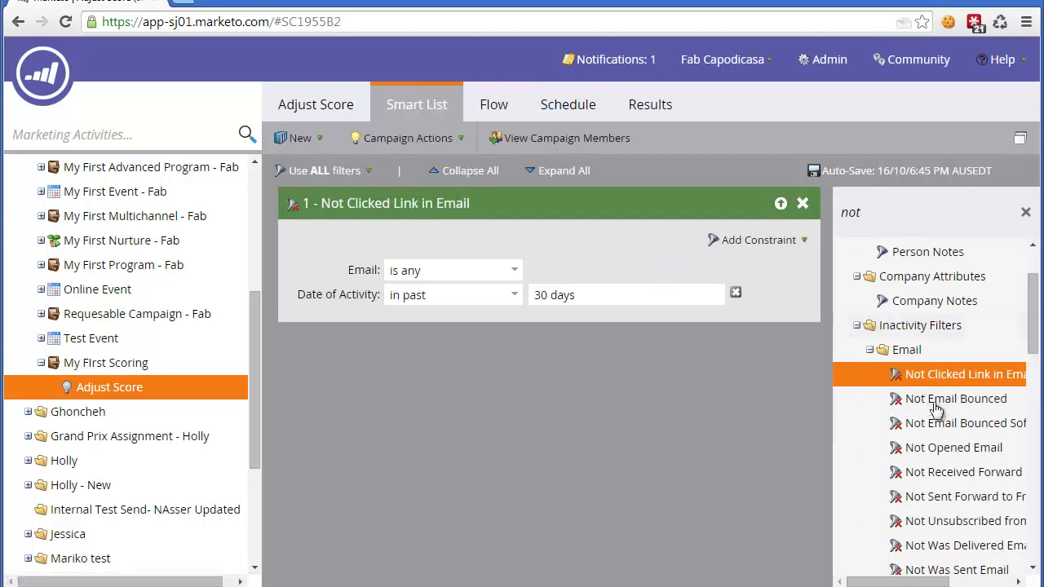